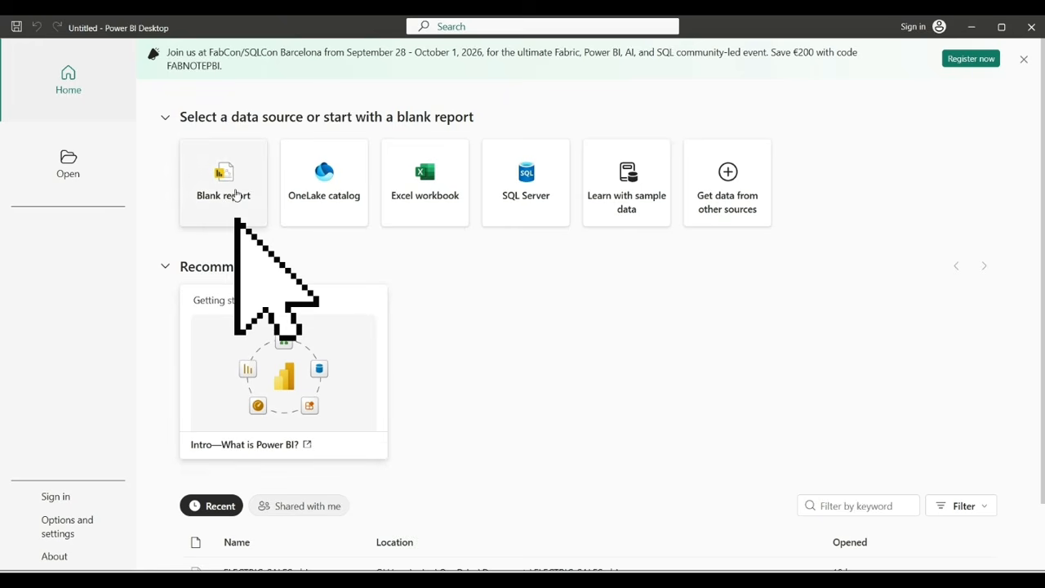
- Start a blank report and open Sales_Dataset.xlsx from the Downloads folder as an Excel workbook source
left_click(234, 193)
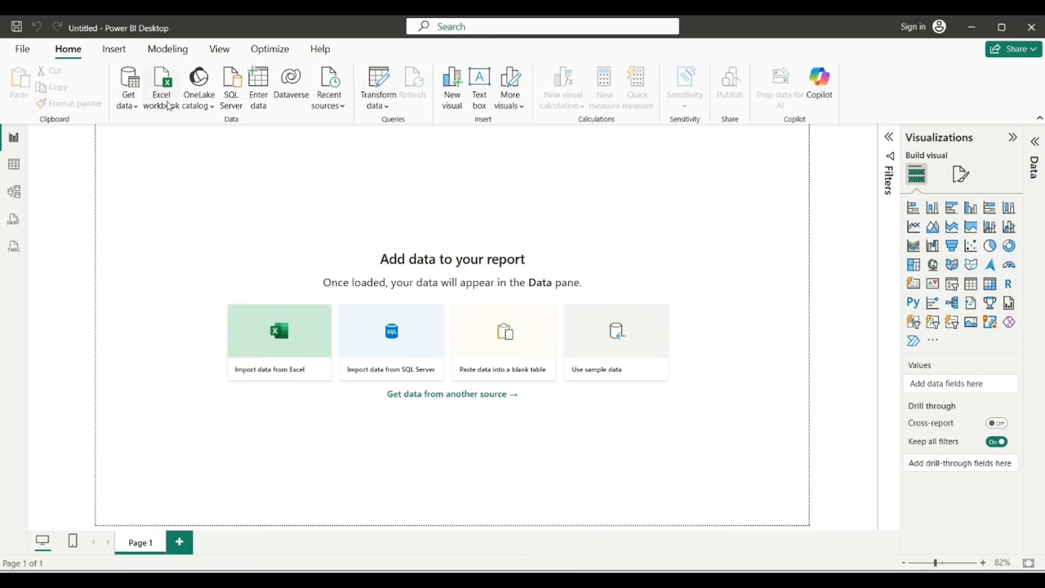
left_click(167, 105)
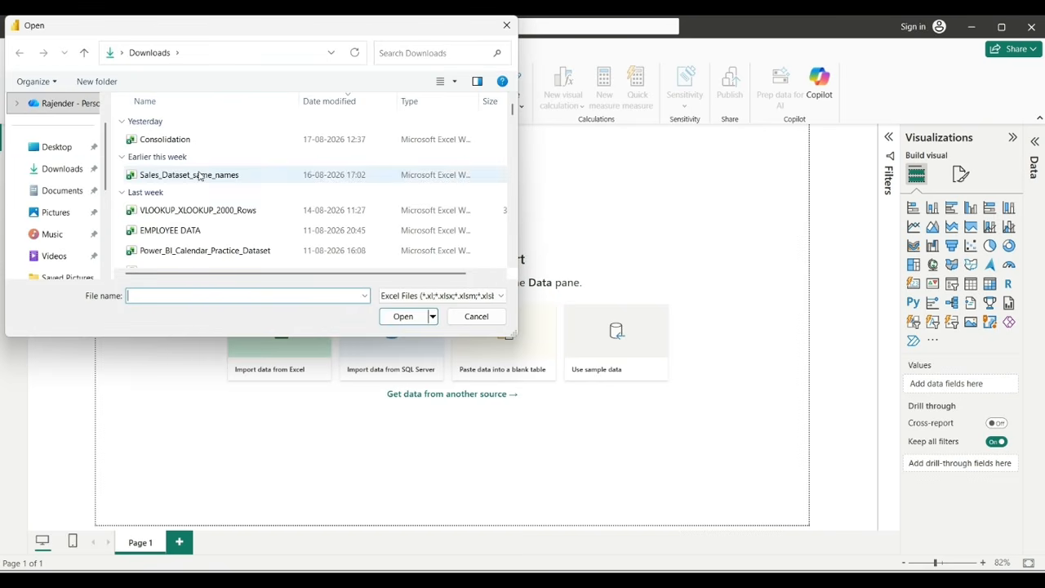
left_click(68, 170)
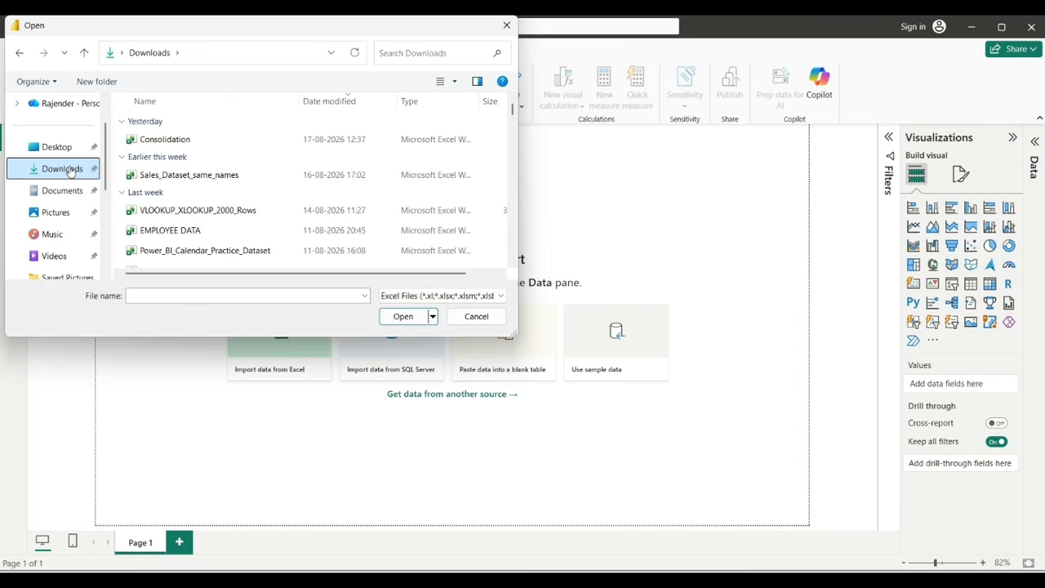
left_click(138, 297)
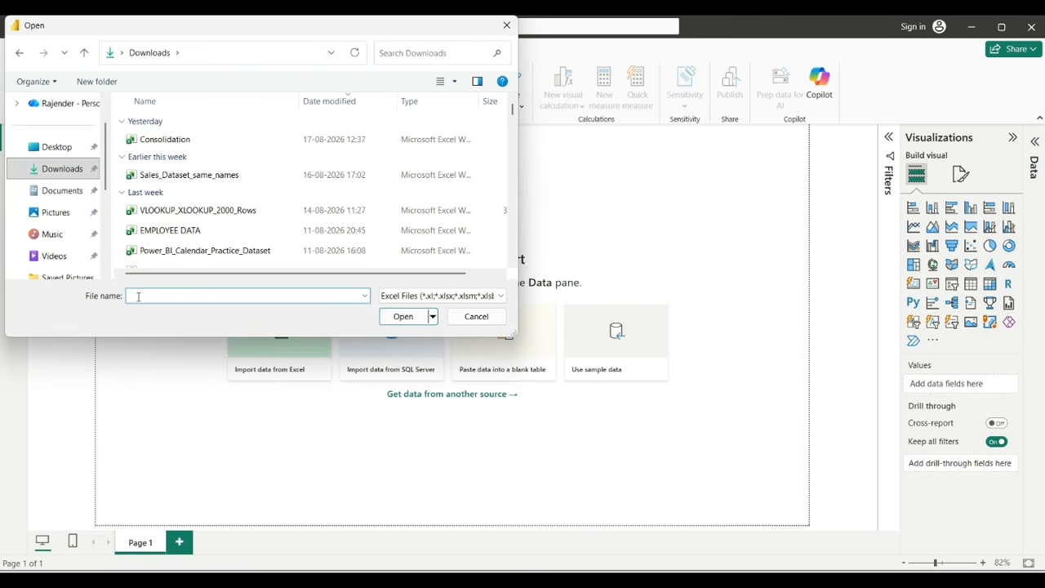
type("sal")
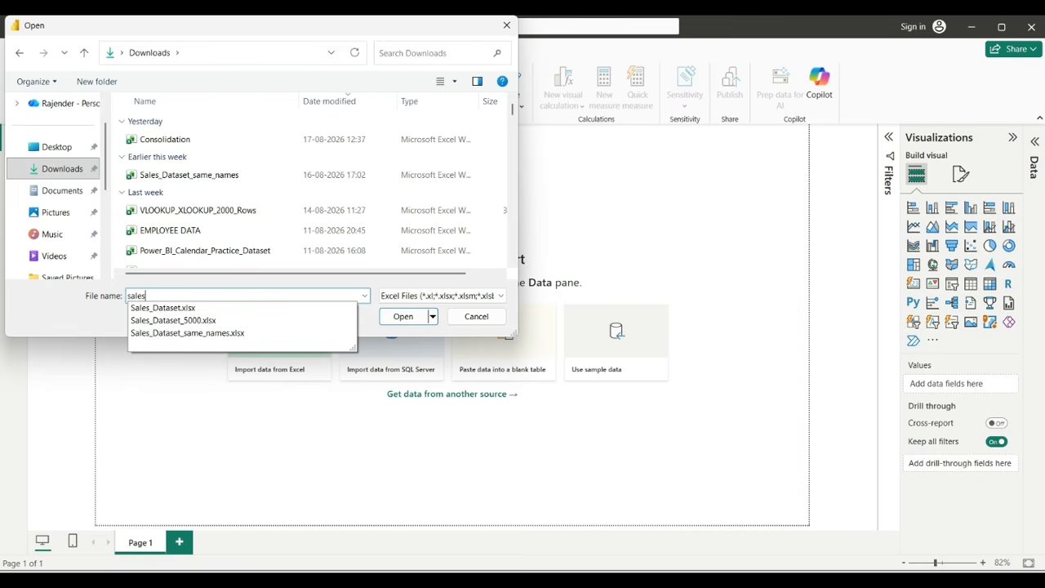
type("es")
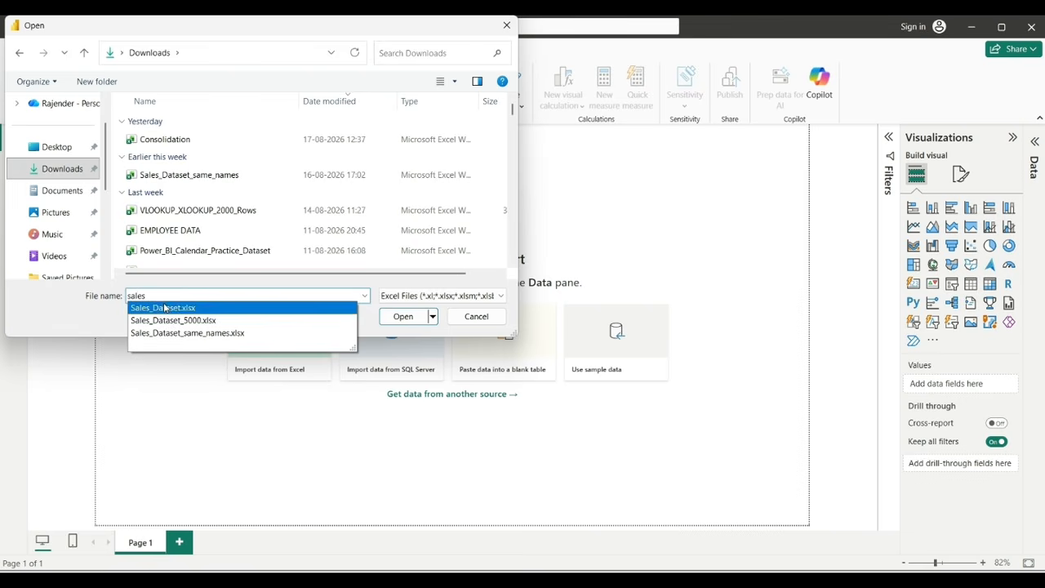
left_click(207, 312)
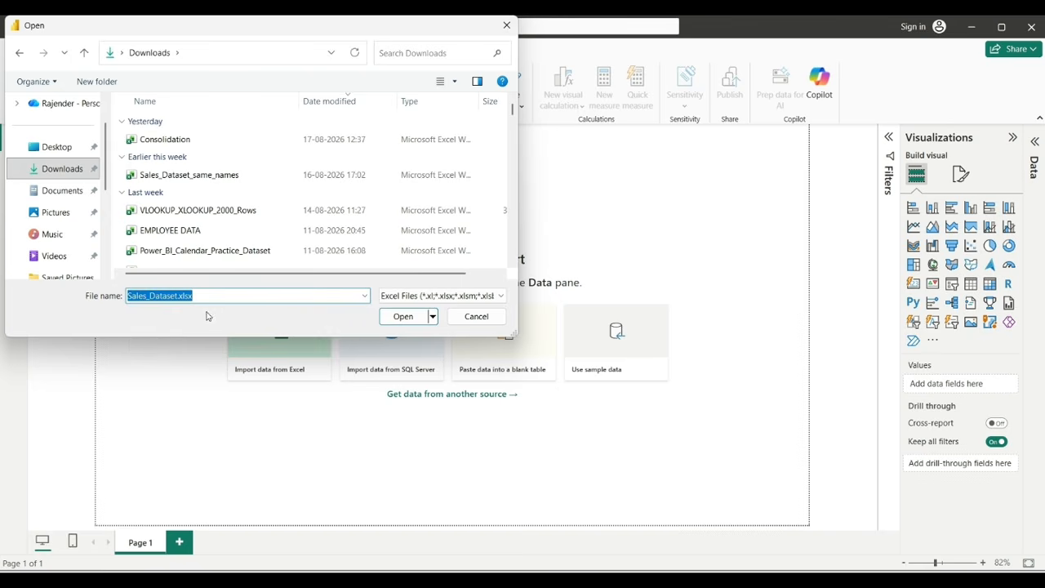
left_click(402, 318)
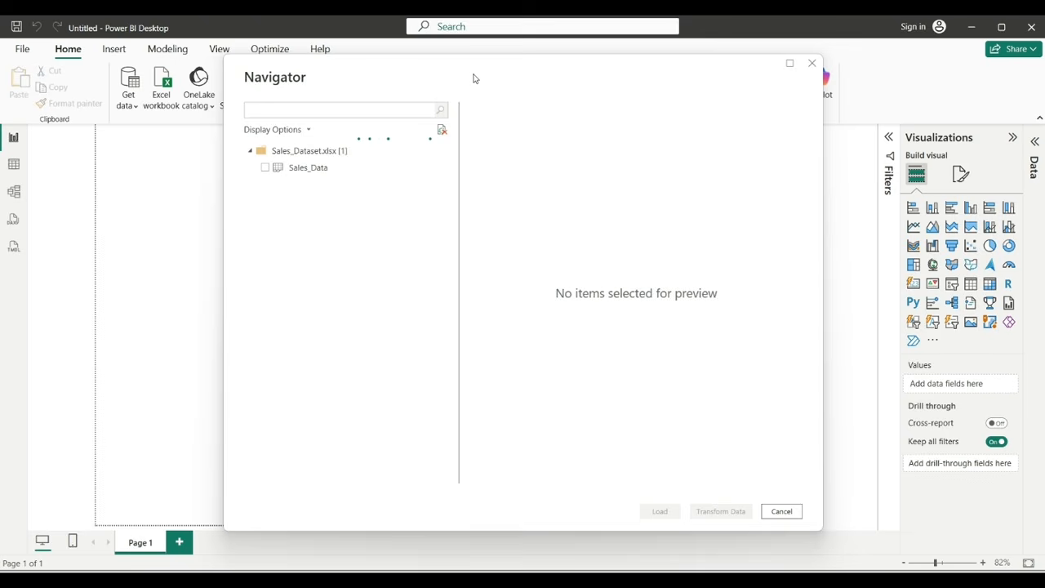
- Load the Sales_Data sheet of the workbook into the report
left_click_drag(474, 79, 378, 89)
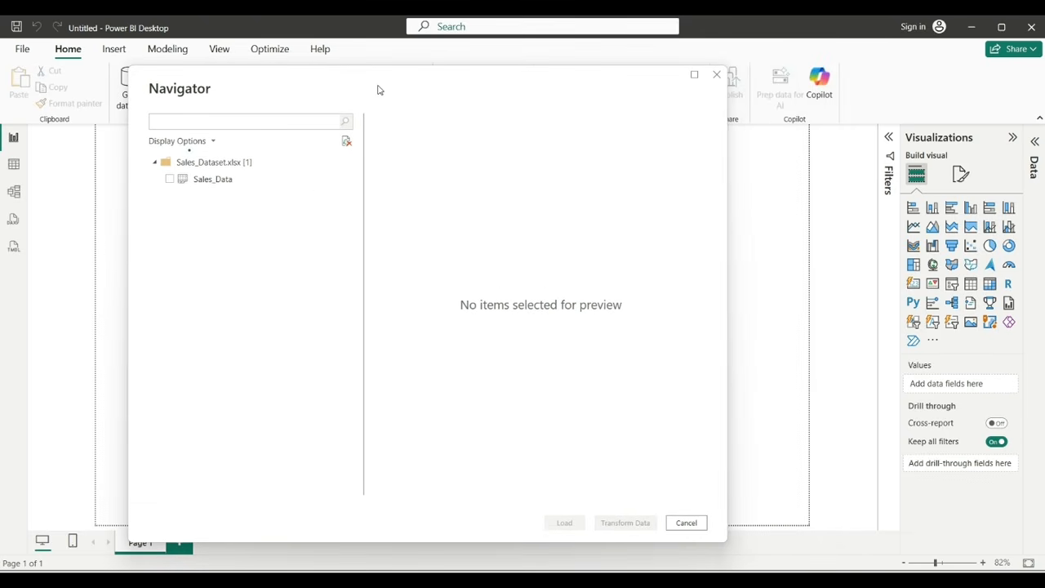
left_click(170, 180)
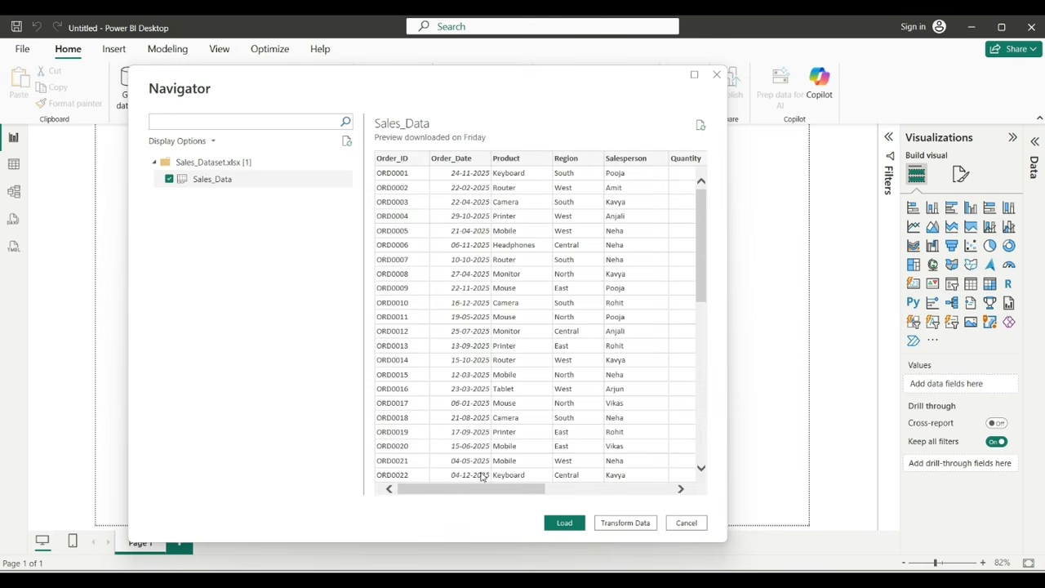
mouse_move(476, 494)
left_mouse_down()
mouse_move(604, 498)
mouse_move(494, 496)
left_mouse_up()
left_click(565, 525)
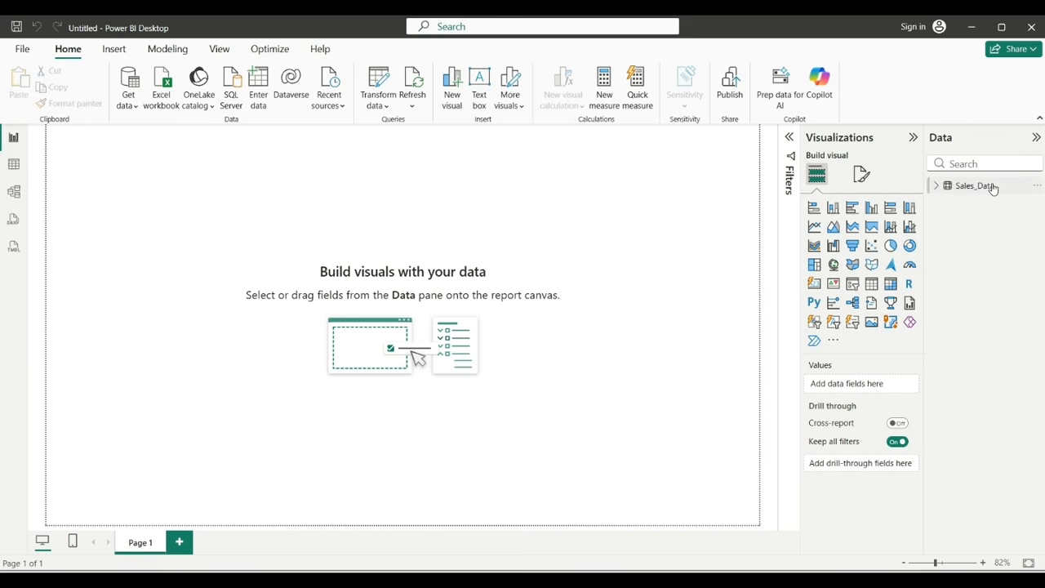
- Add a card visual to the page showing the sum of Sales_Amount
left_click(937, 186)
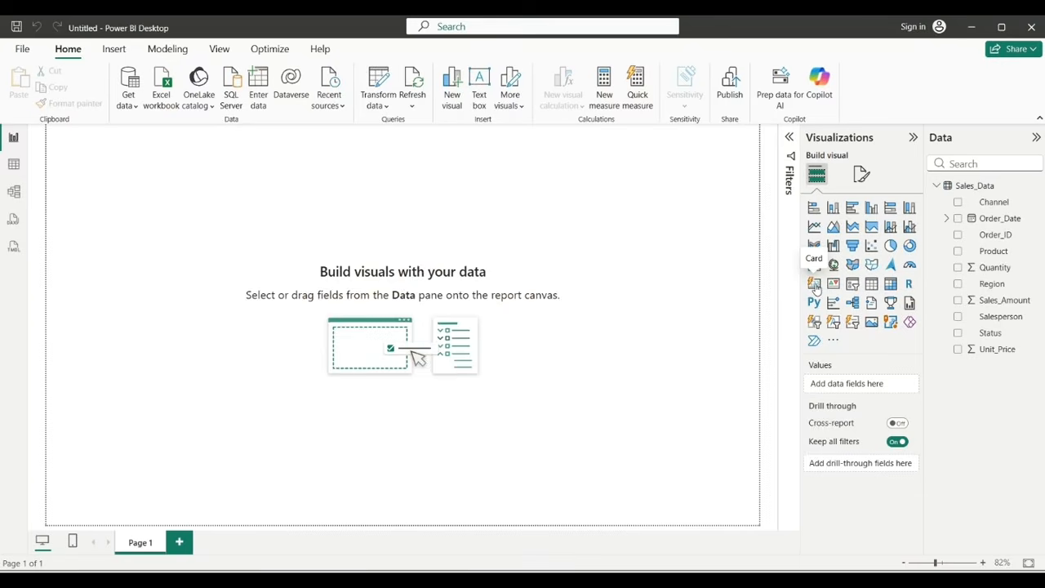
left_click(872, 283)
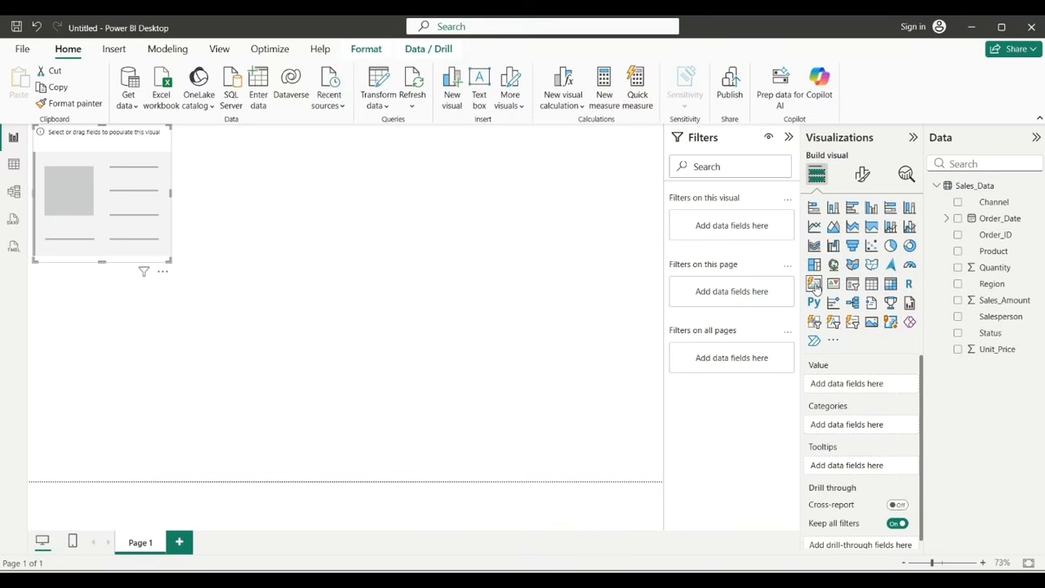
left_click_drag(82, 194, 233, 261)
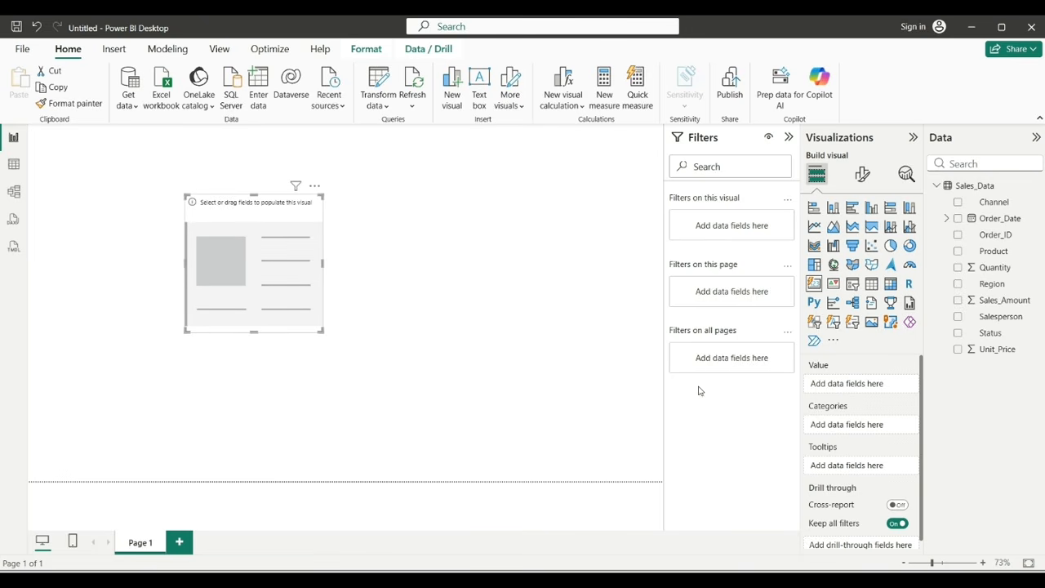
left_click(959, 302)
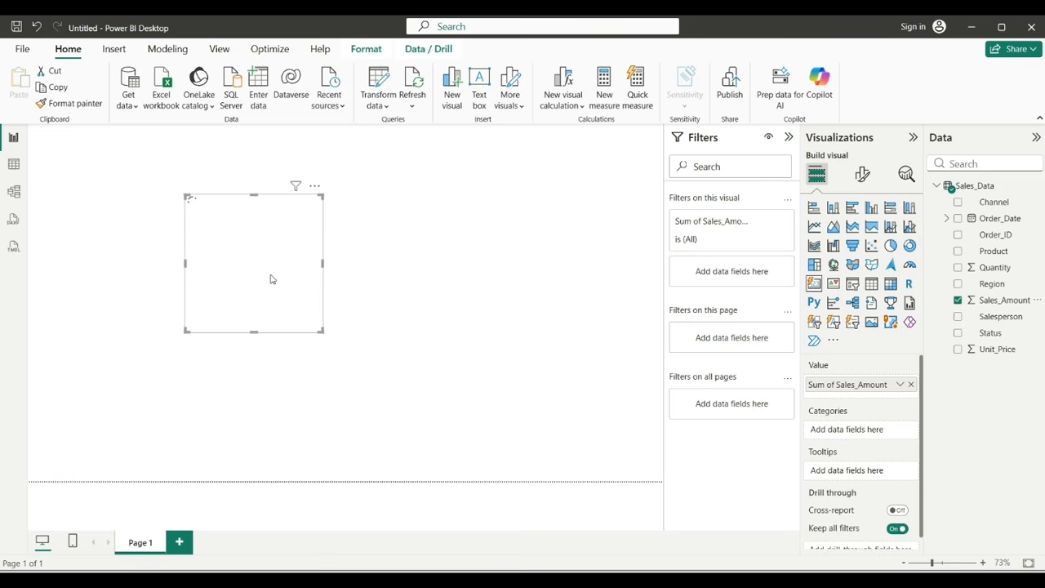
- Reduce the height of the Sales_Amount card and place it in the upper-left corner of the report page
left_click_drag(322, 264, 326, 263)
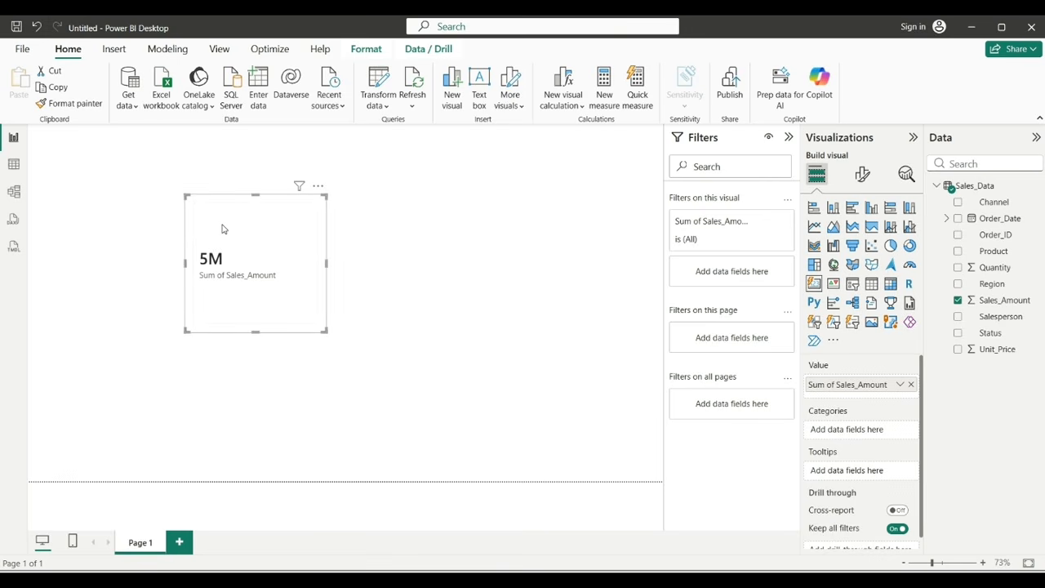
left_click_drag(222, 229, 318, 228)
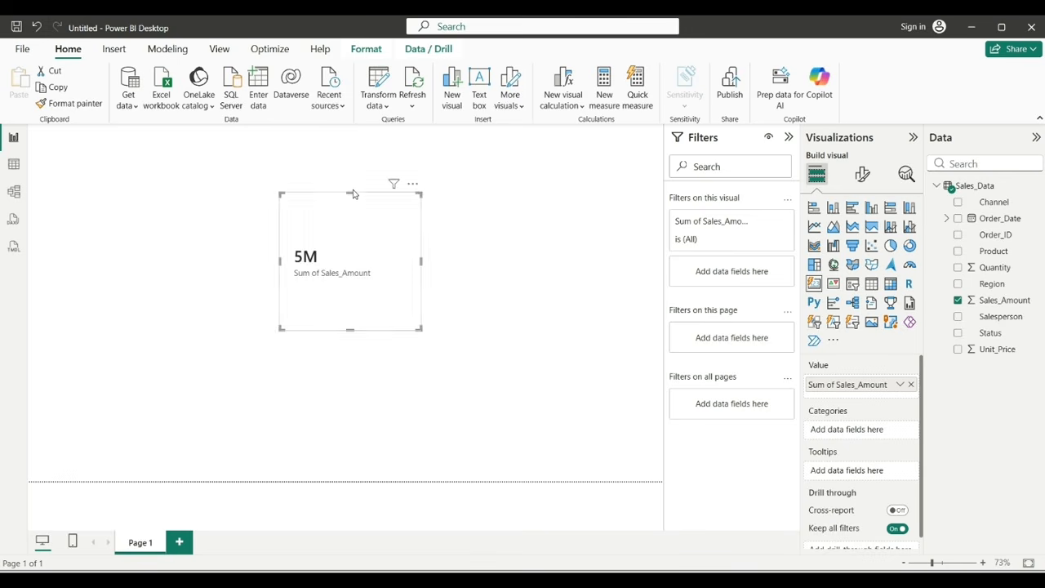
left_click_drag(353, 194, 131, 129)
left_click_drag(128, 273, 74, 227)
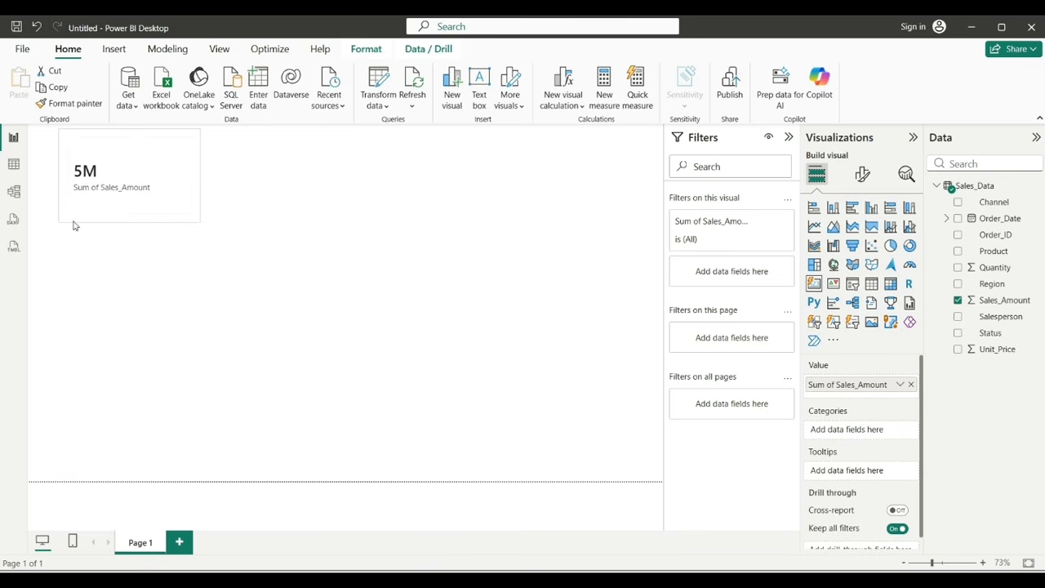
left_click(832, 209)
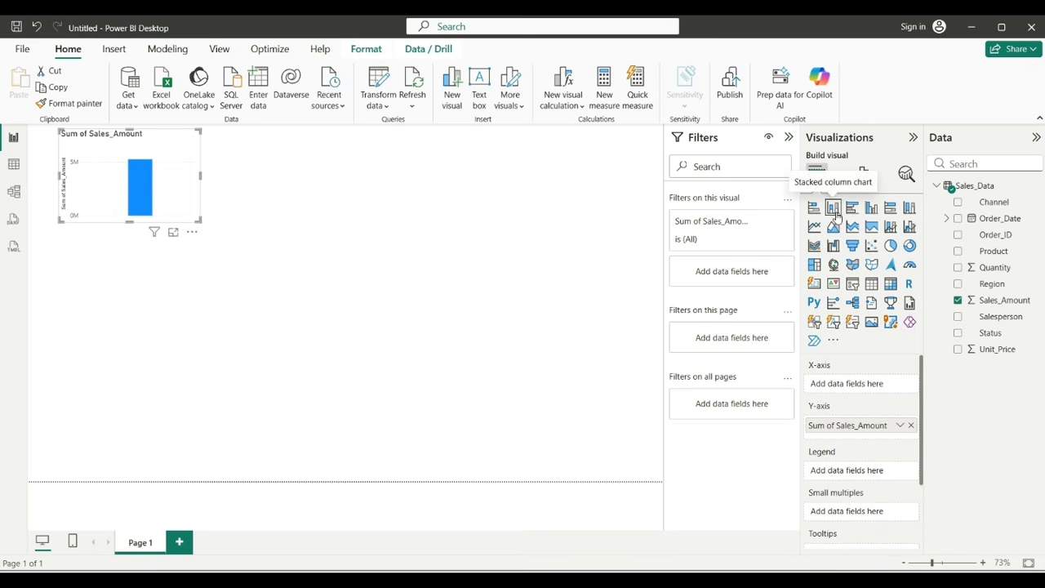
left_click(813, 285)
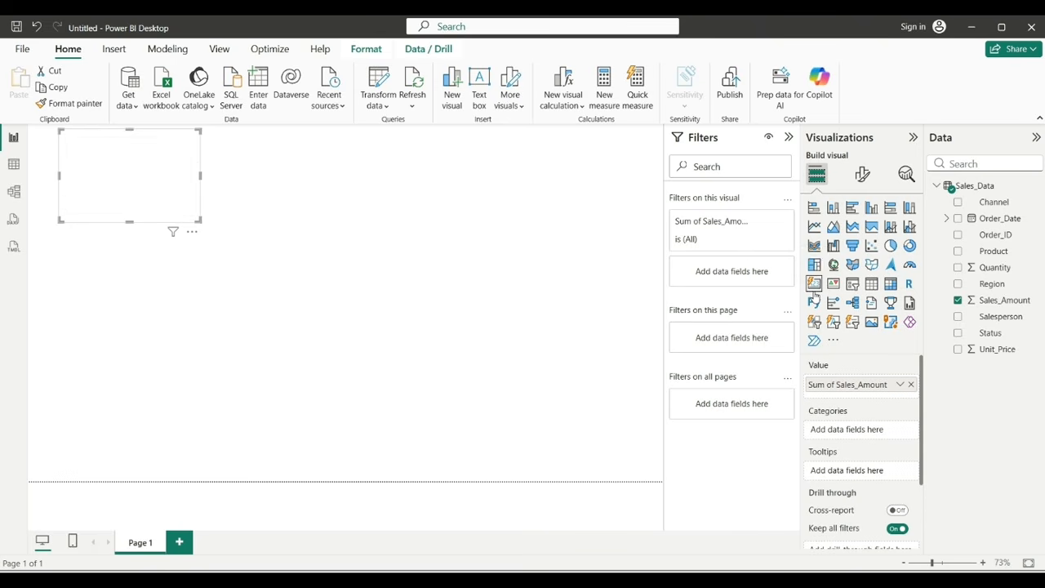
left_click(170, 283)
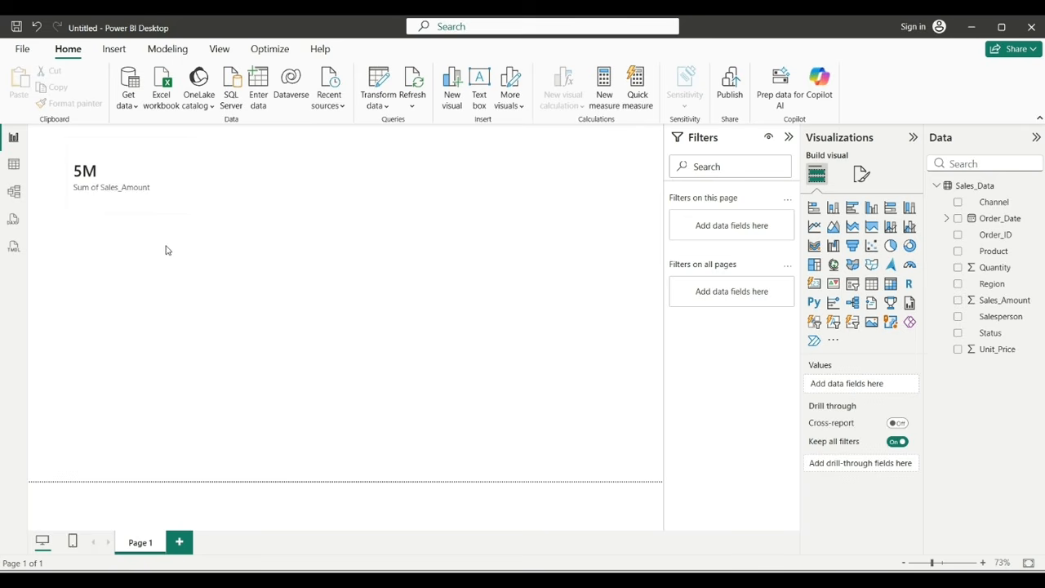
left_click(159, 196)
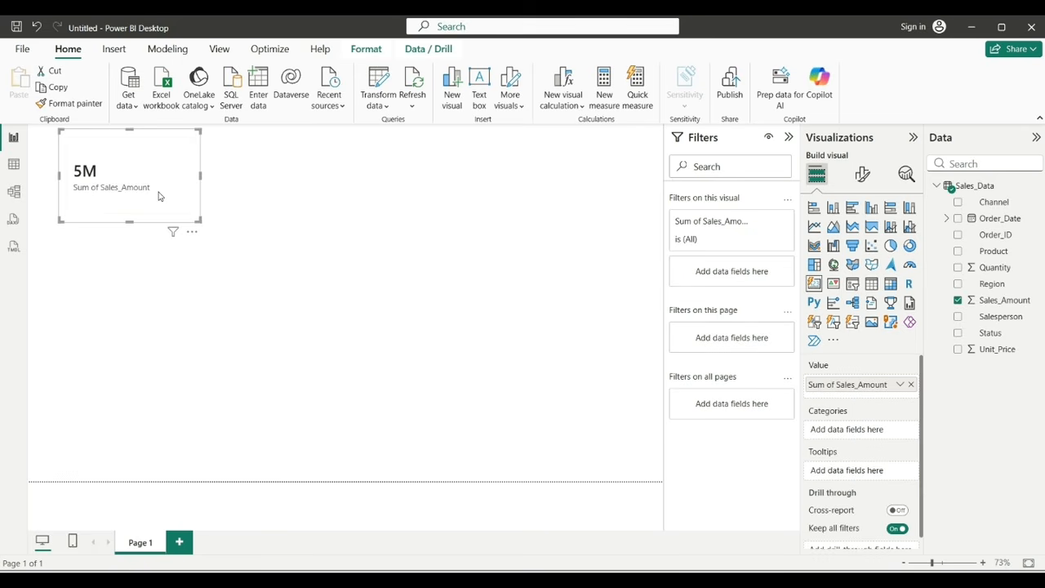
- Add a separate stacked column chart with Product on the X-axis and Sales_Amount on the Y-axis
left_click(273, 238)
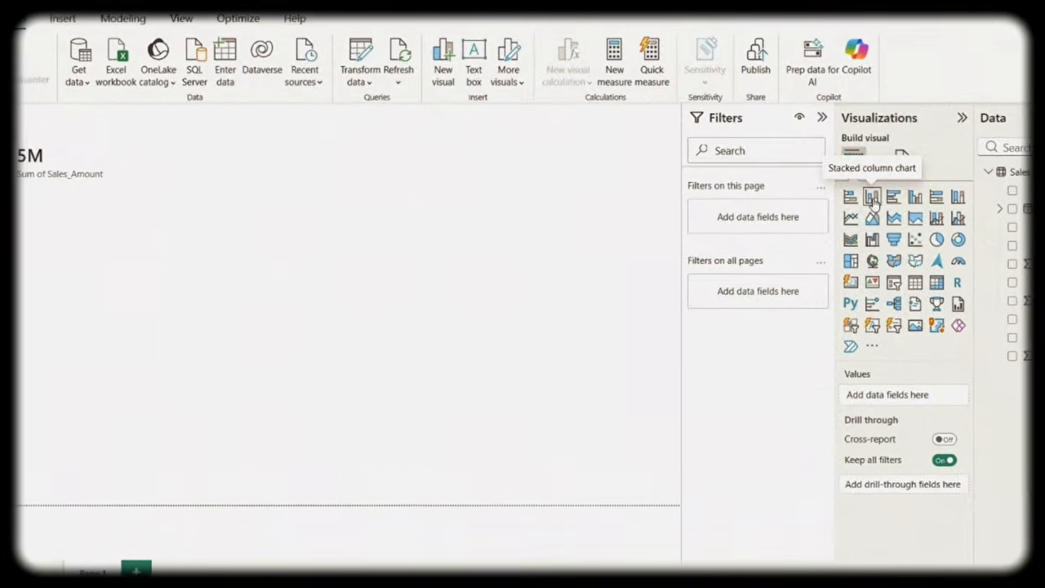
left_click(872, 198)
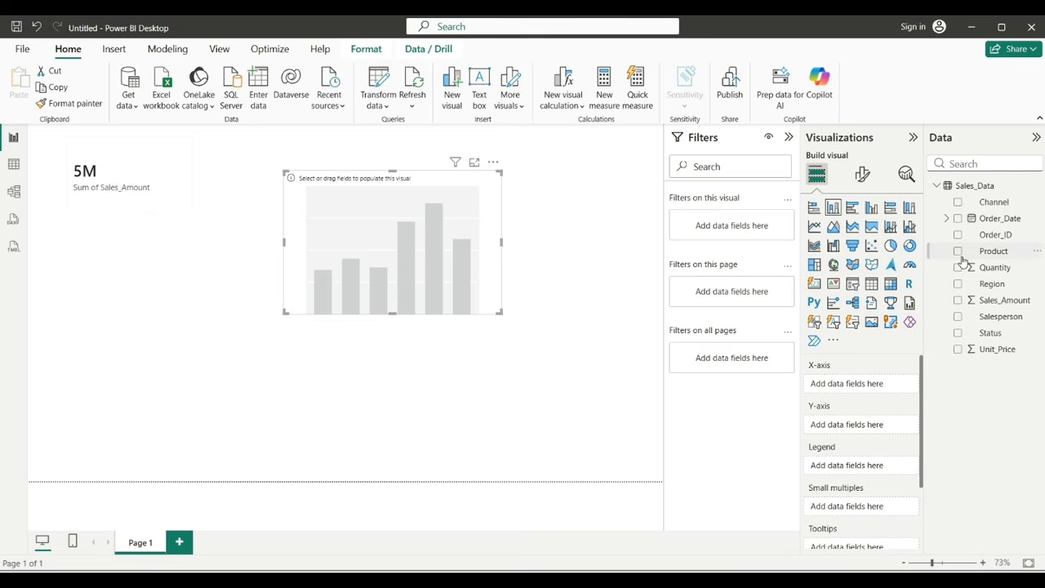
left_click_drag(959, 255, 835, 379)
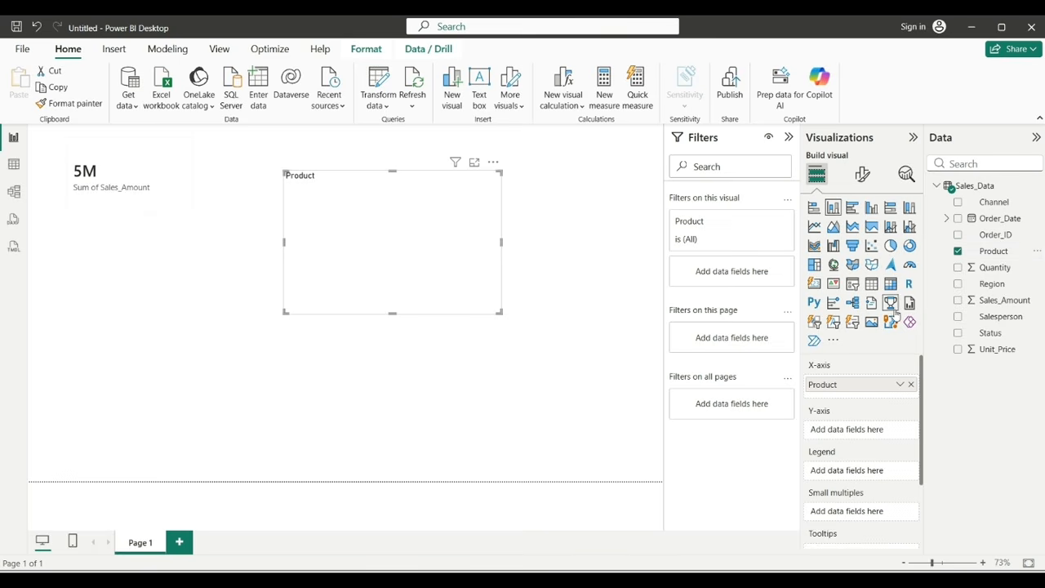
left_click_drag(962, 302, 840, 435)
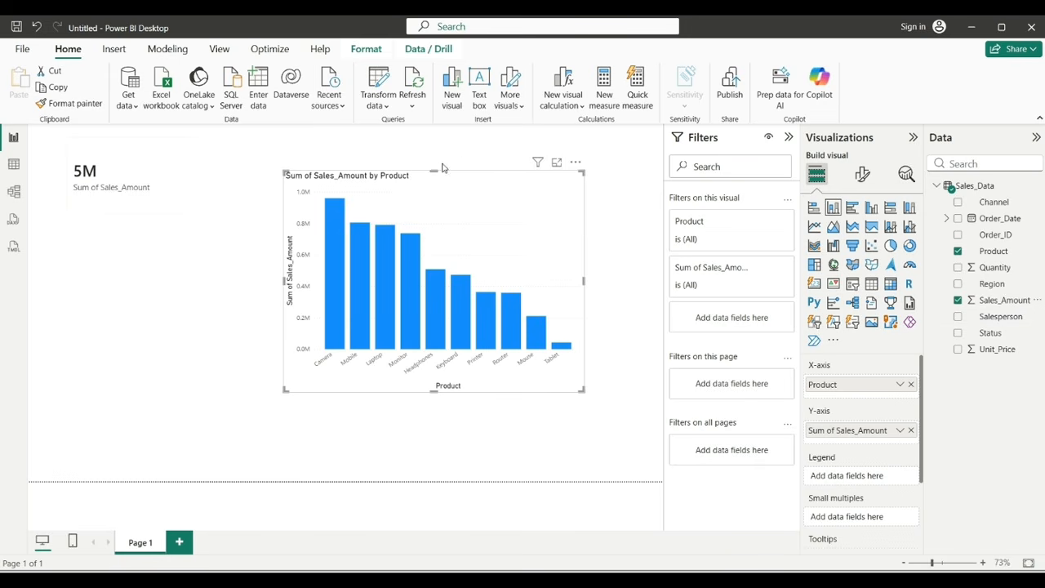
- Resize the column chart and move it below the Sales_Amount card on the page
left_click_drag(436, 156, 437, 133)
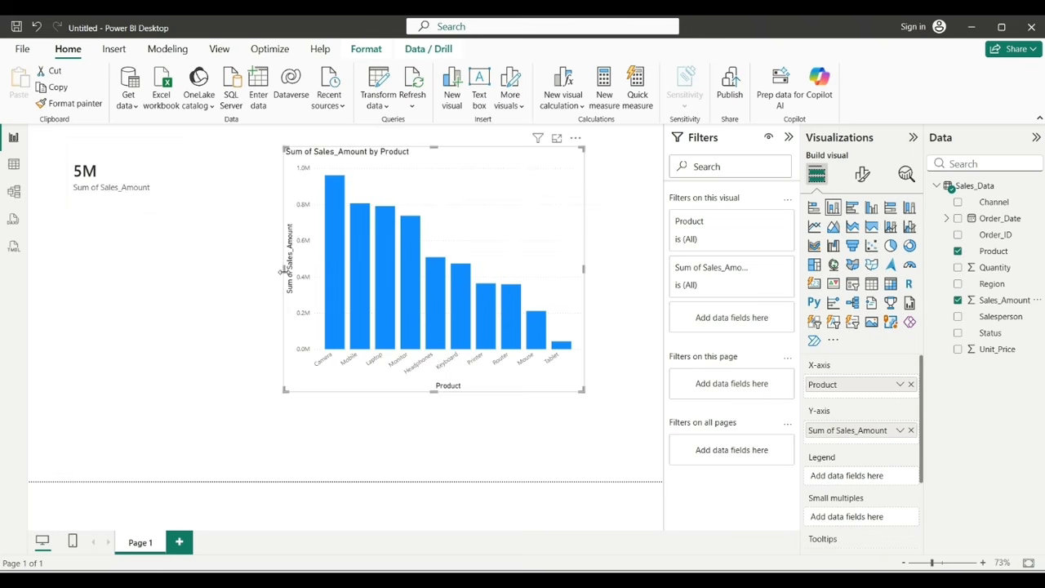
left_click_drag(264, 276, 230, 278)
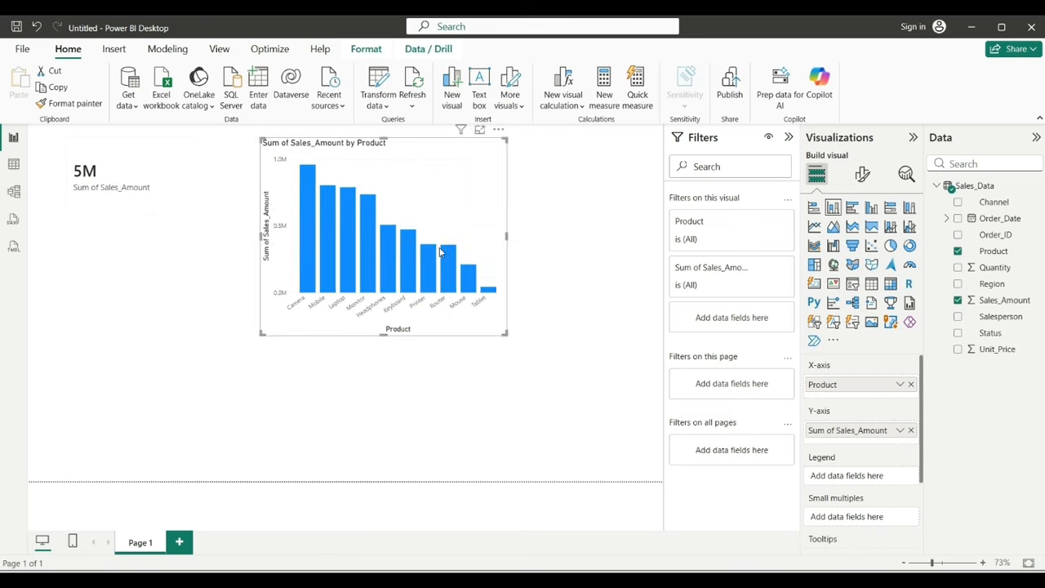
left_click_drag(436, 254, 216, 399)
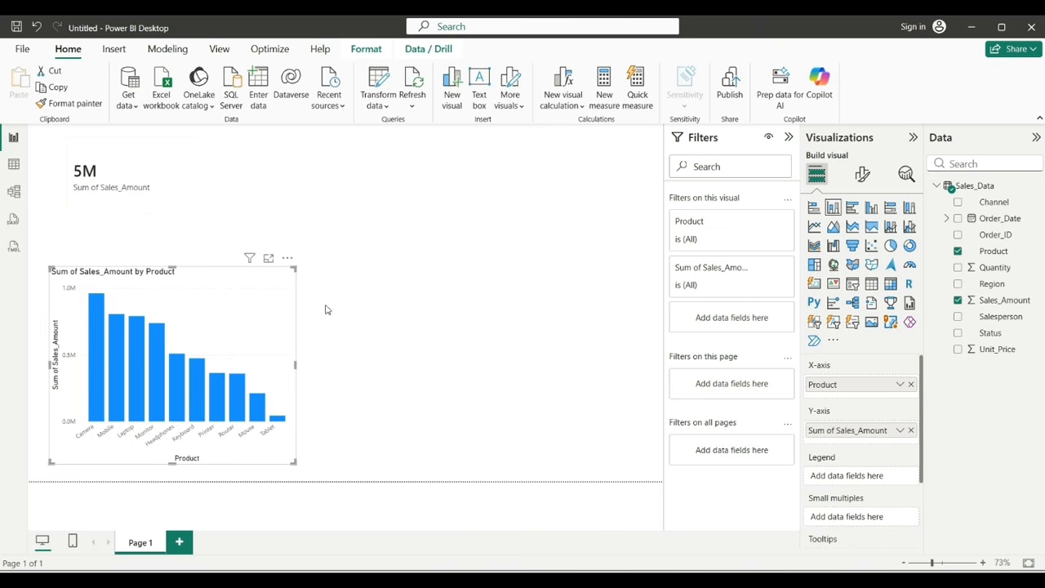
- Insert a new stacked bar chart to the right of the card and enlarge it toward the page's right edge
left_click(371, 357)
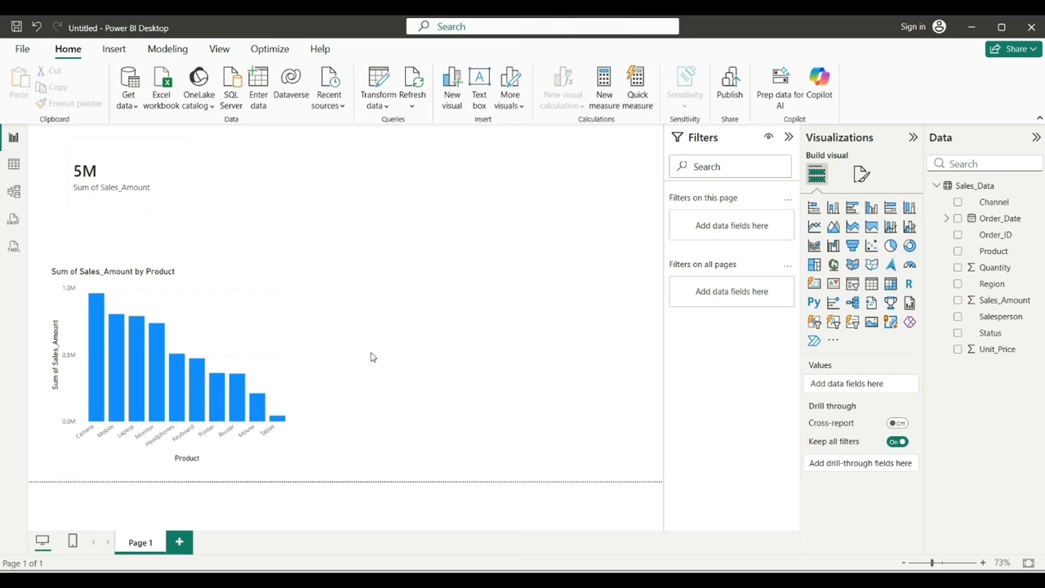
left_click(815, 209)
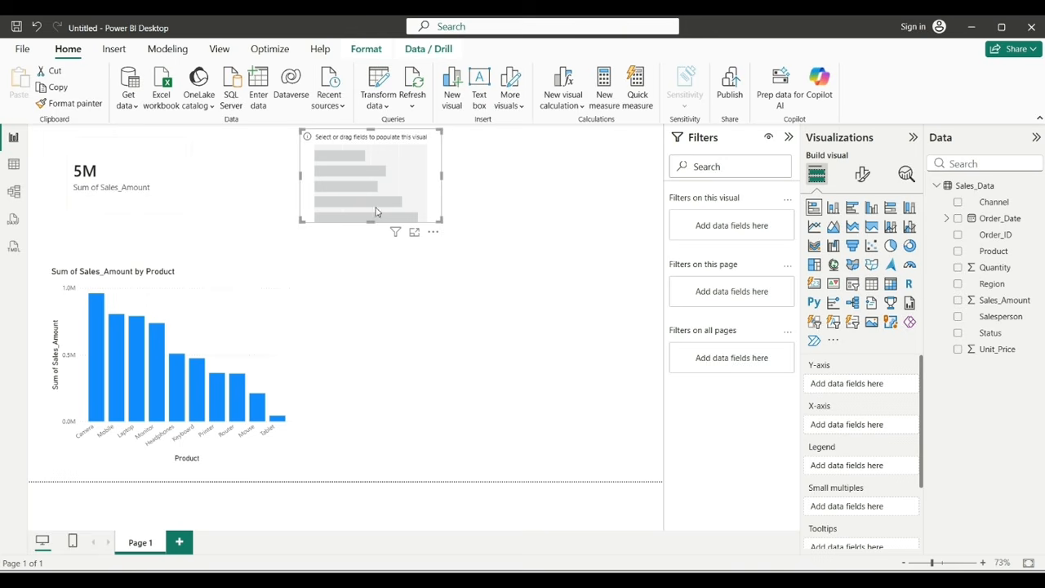
left_click_drag(370, 218, 363, 325)
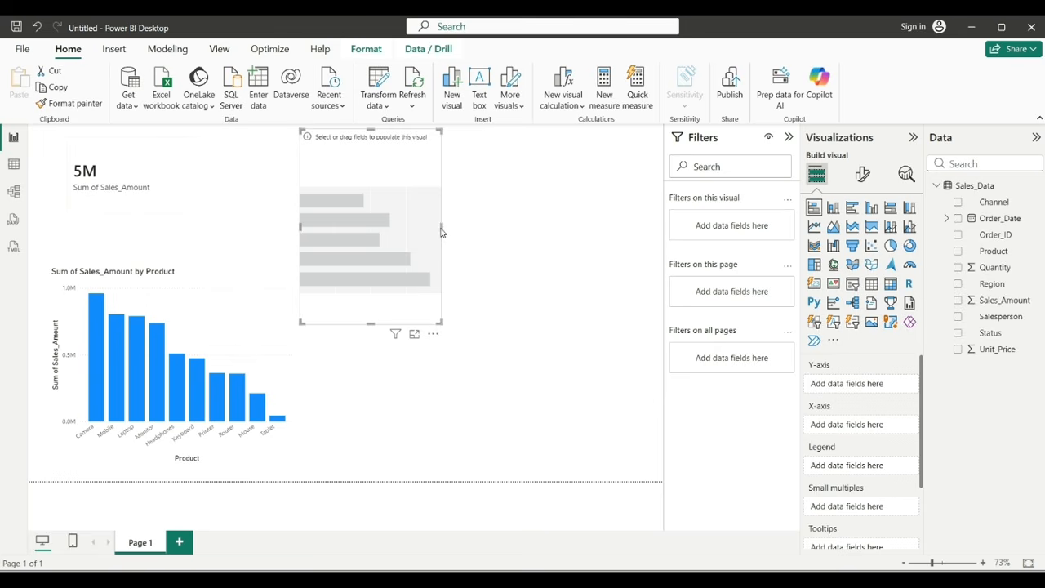
left_click_drag(441, 231, 638, 257)
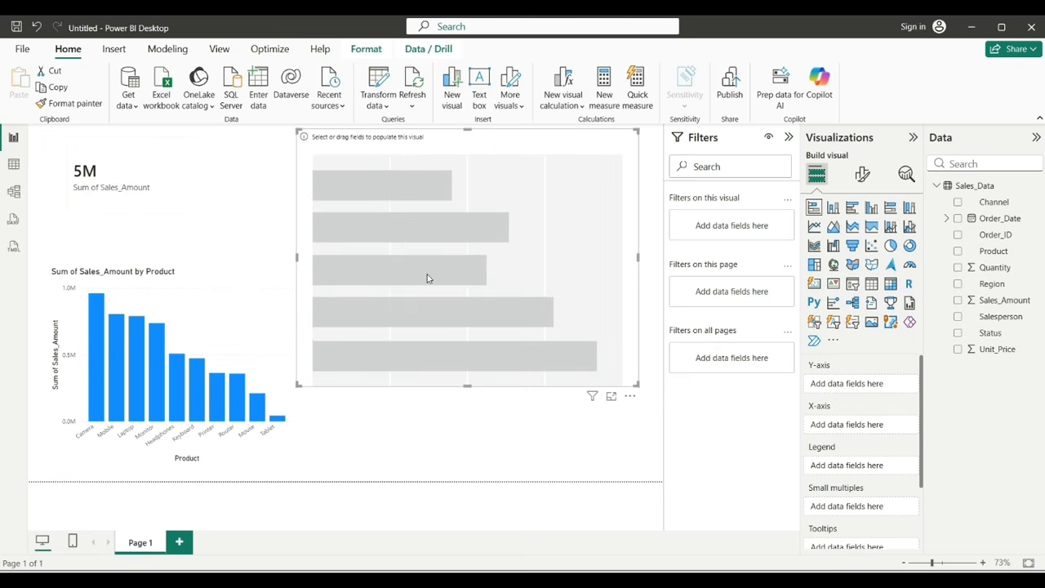
left_click(507, 414)
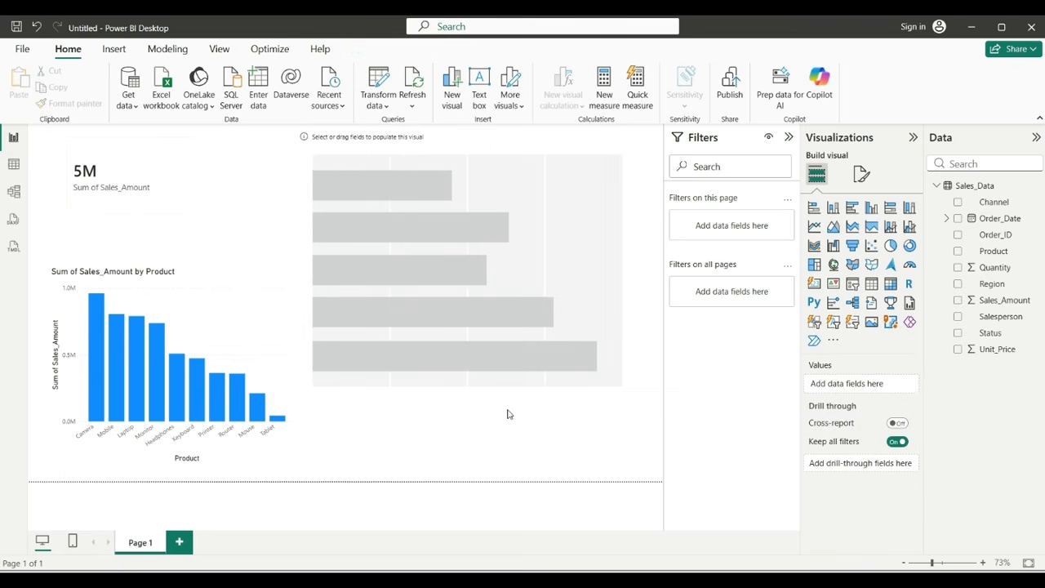
- Assign Product to the bar chart's Y-axis and Sales_Amount to its X-axis, and shrink the chart slightly
left_click(528, 274)
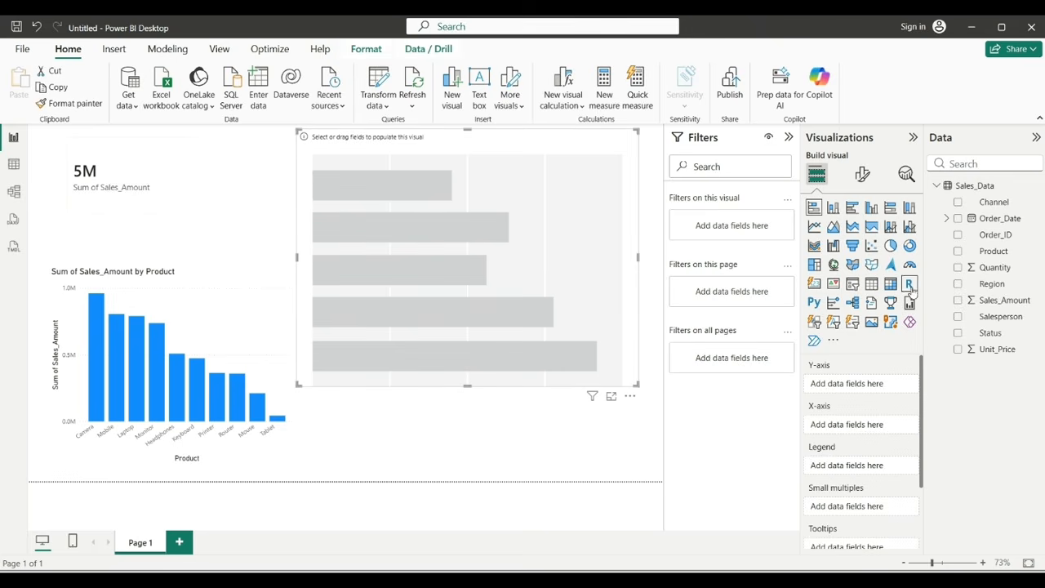
left_click_drag(961, 256, 825, 390)
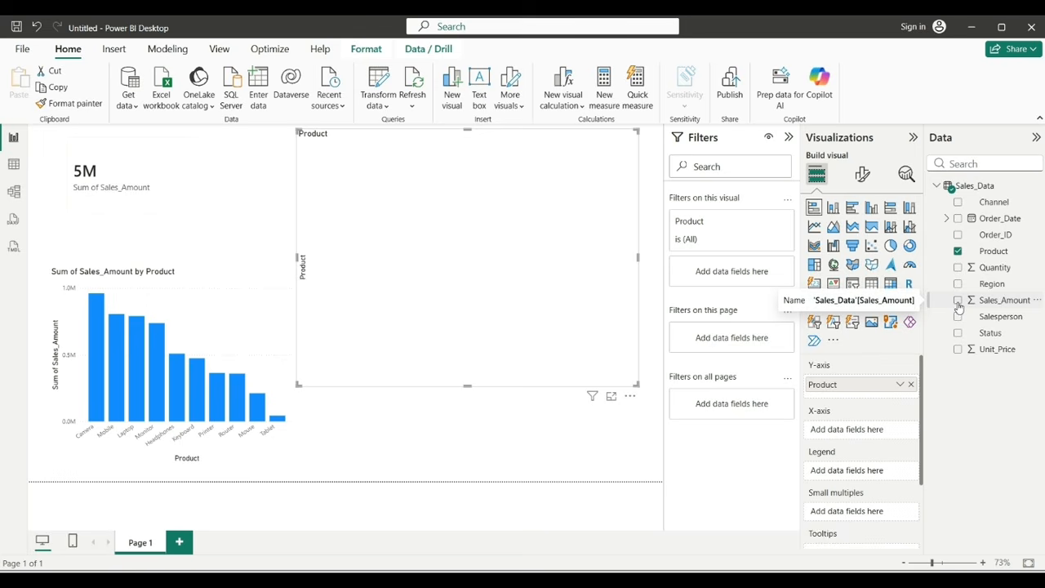
left_click_drag(959, 306, 833, 430)
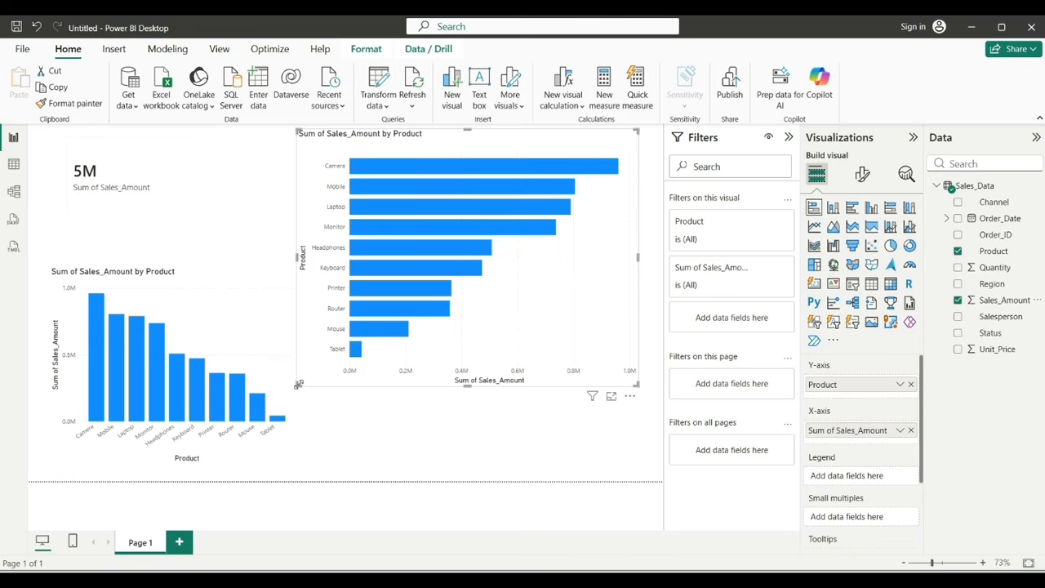
left_click_drag(307, 384, 355, 364)
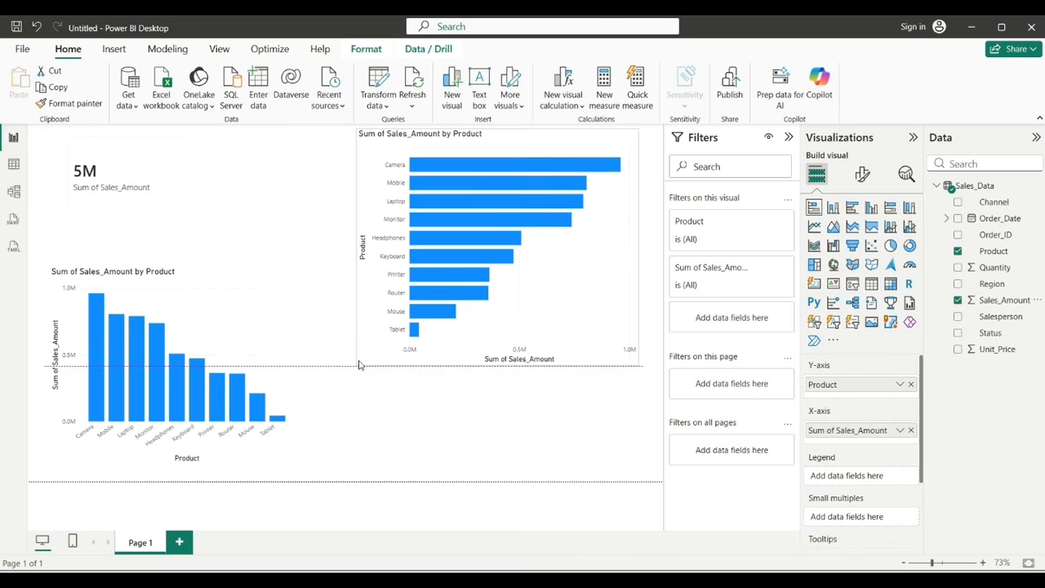
left_click(362, 415)
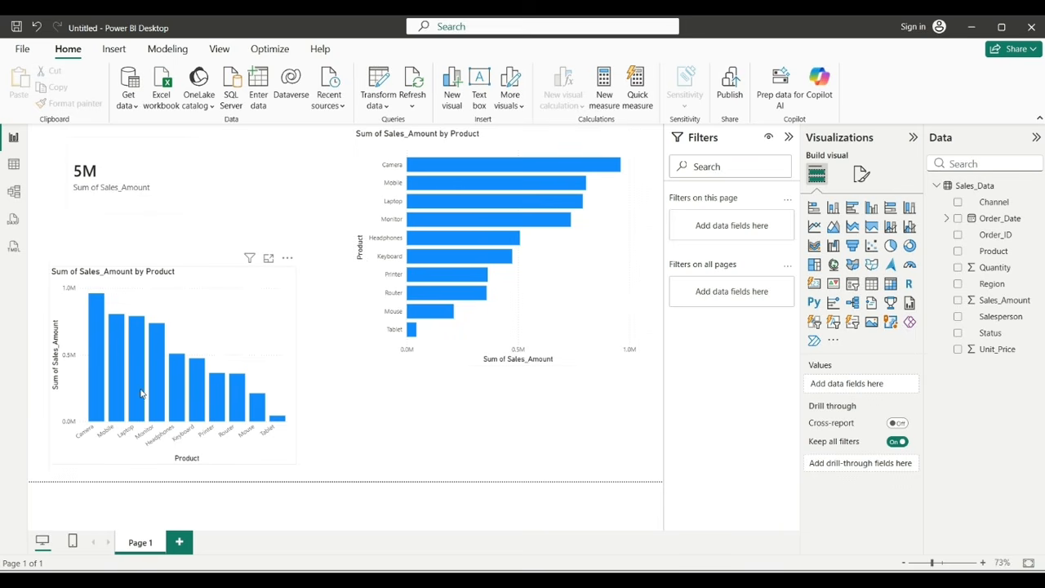
- Select the Sales_Amount card on the report page
left_click(144, 176)
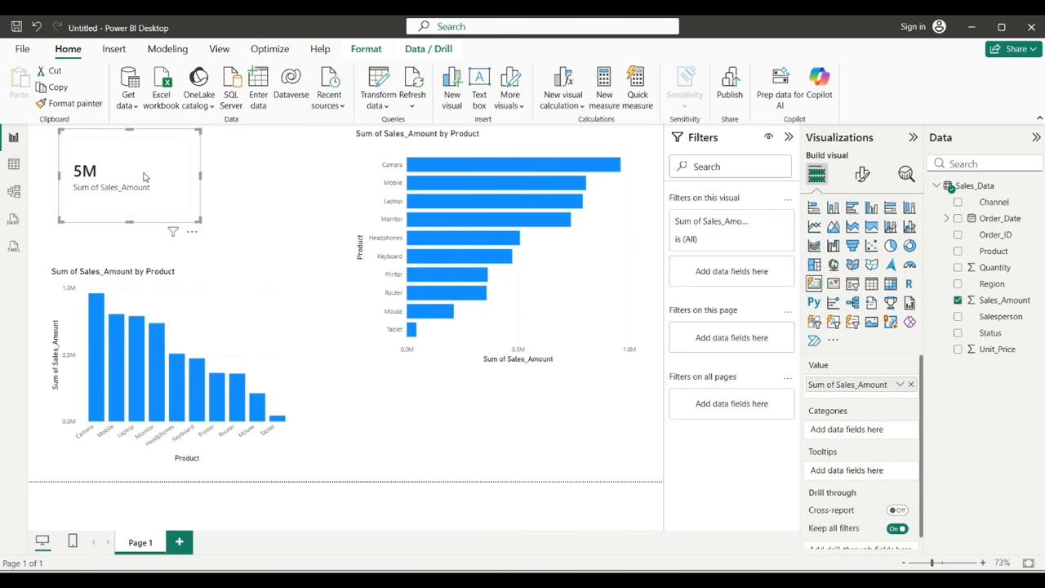